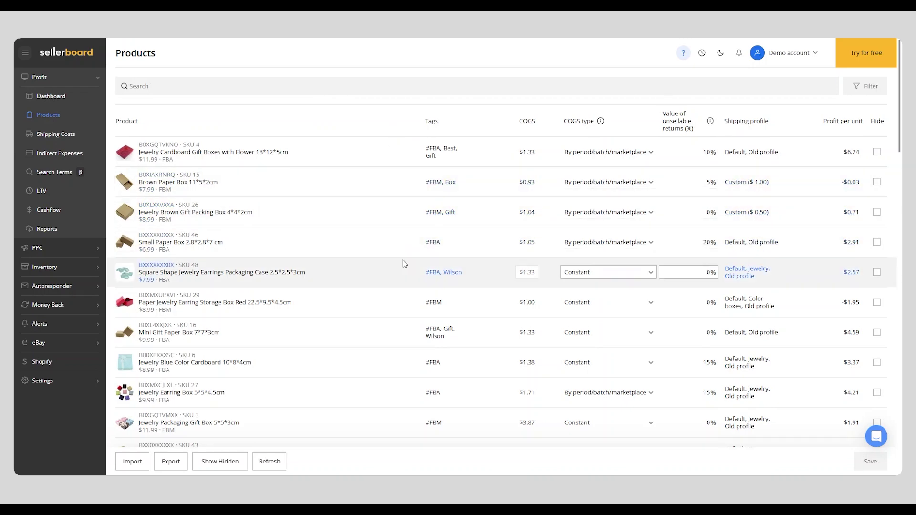
Step: Review the product data import options and the product search field without importing or searching for anything
left_click(133, 460)
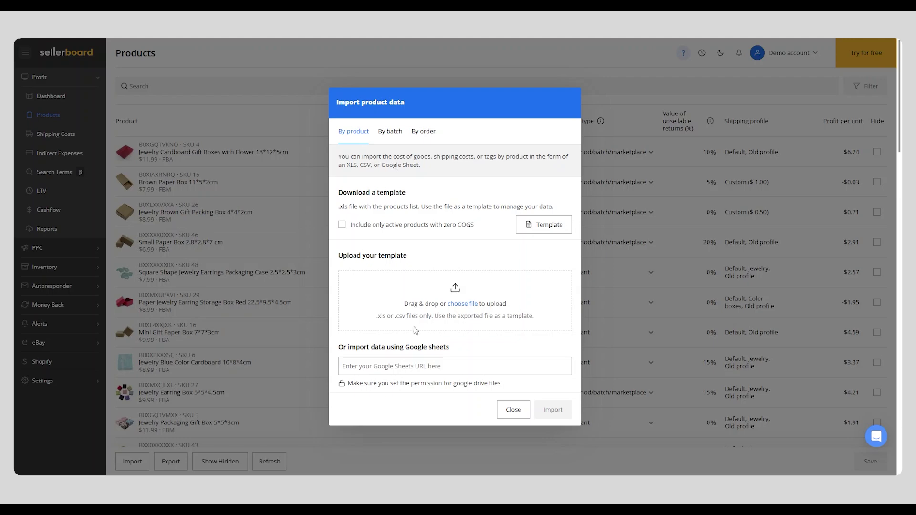
left_click(523, 410)
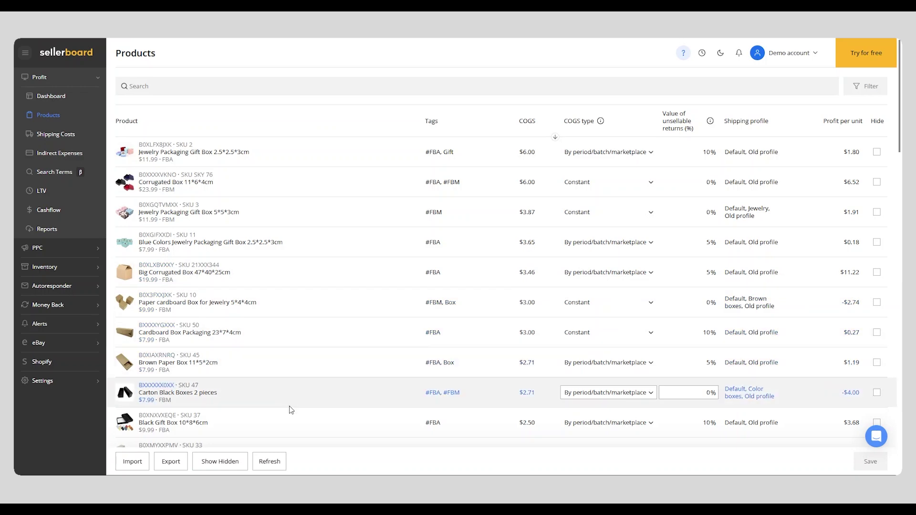
left_click(317, 85)
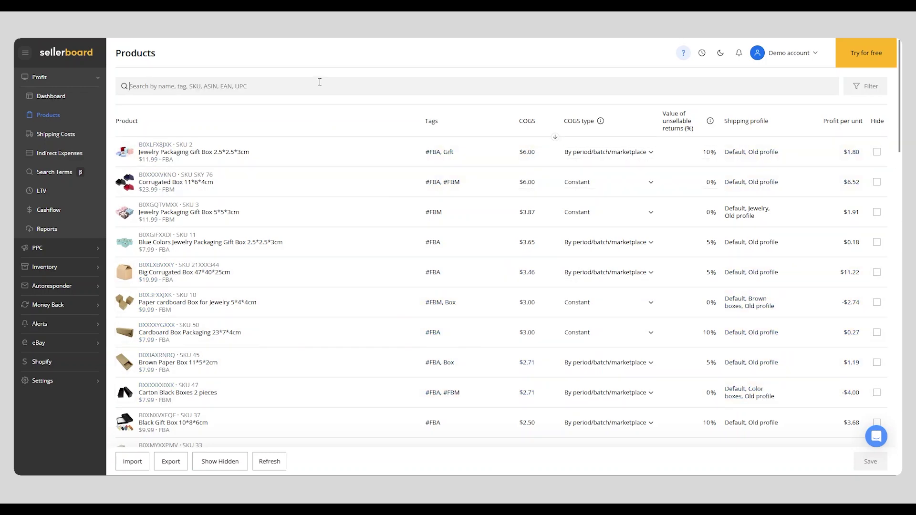
left_click(332, 49)
Step: Sort the products by ascending COGS and switch Small Gift Box 5.5*5.5*2.5cm (SKU 9) to the By period/batch/marketplace COGS type
left_click(527, 122)
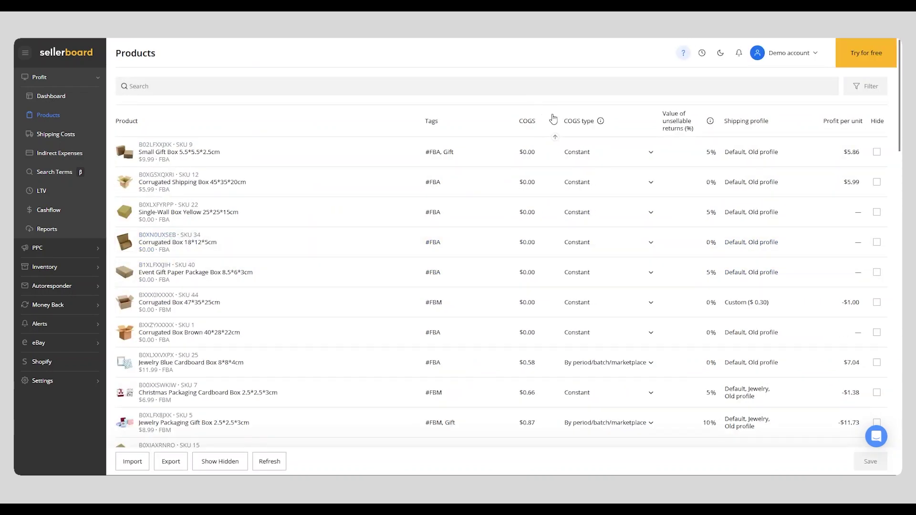
left_click(602, 152)
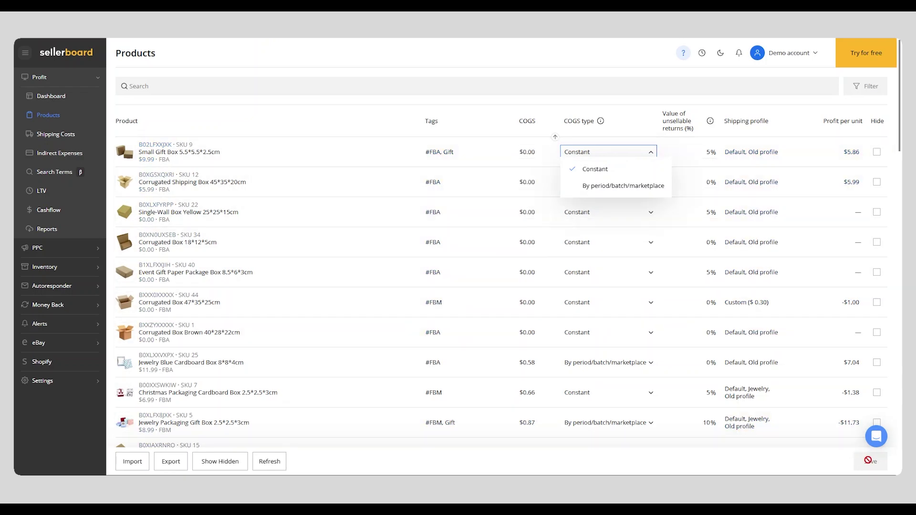
left_click(597, 188)
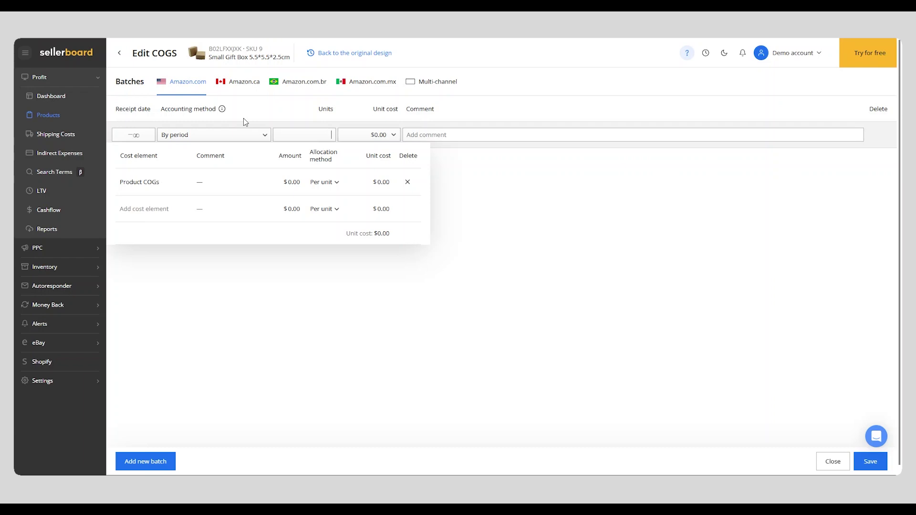
Step: Review the accounting method options and unit cost breakdown of the Amazon.com batch, and leave the COGS editor without saving
left_click(265, 135)
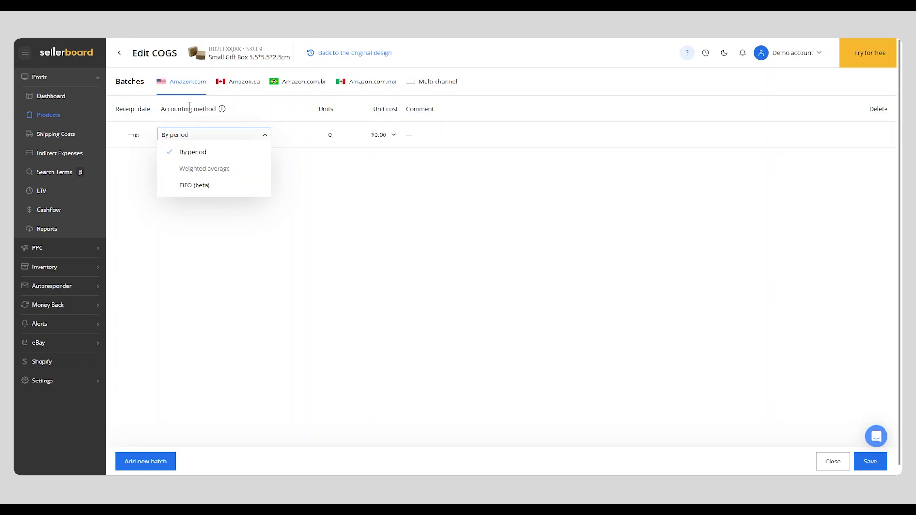
left_click(477, 252)
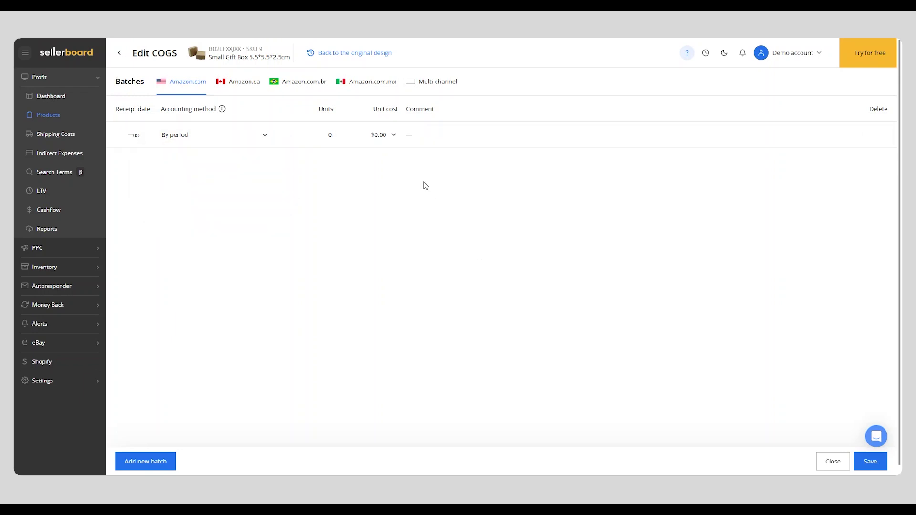
left_click(372, 136)
left_click(394, 135)
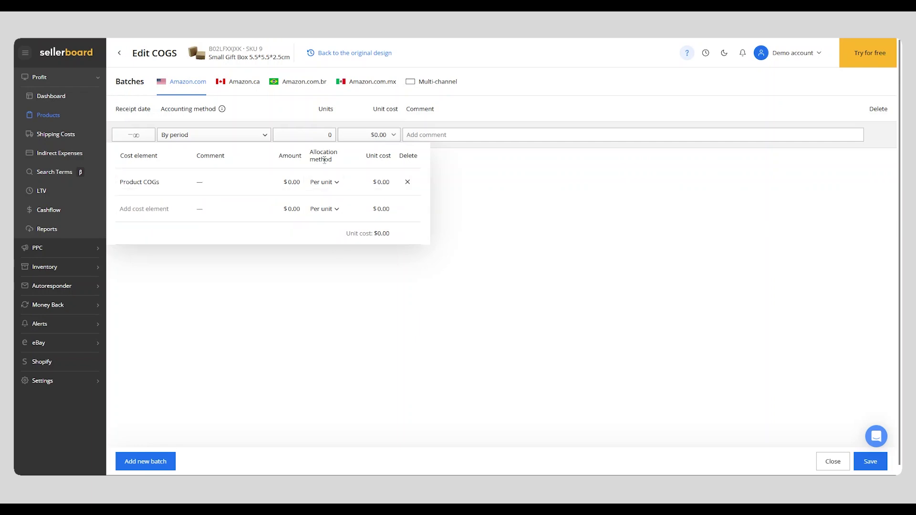
left_click(486, 180)
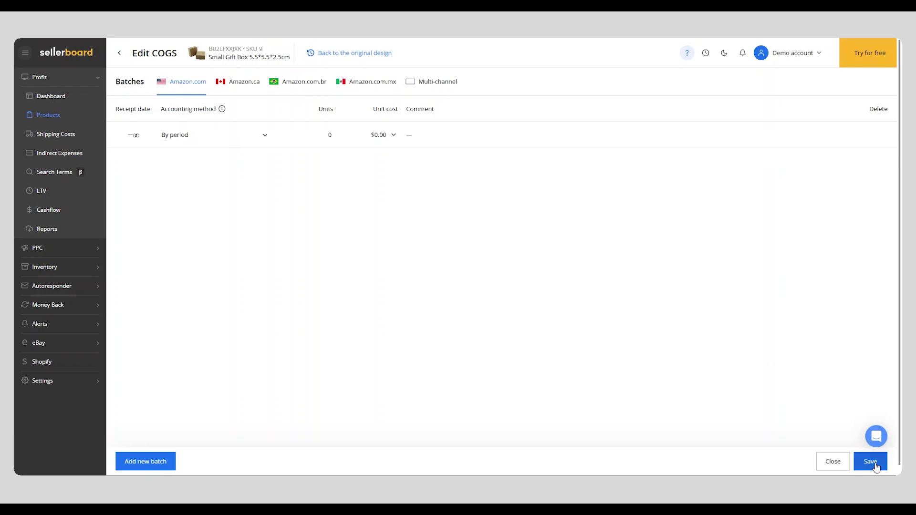
left_click(119, 52)
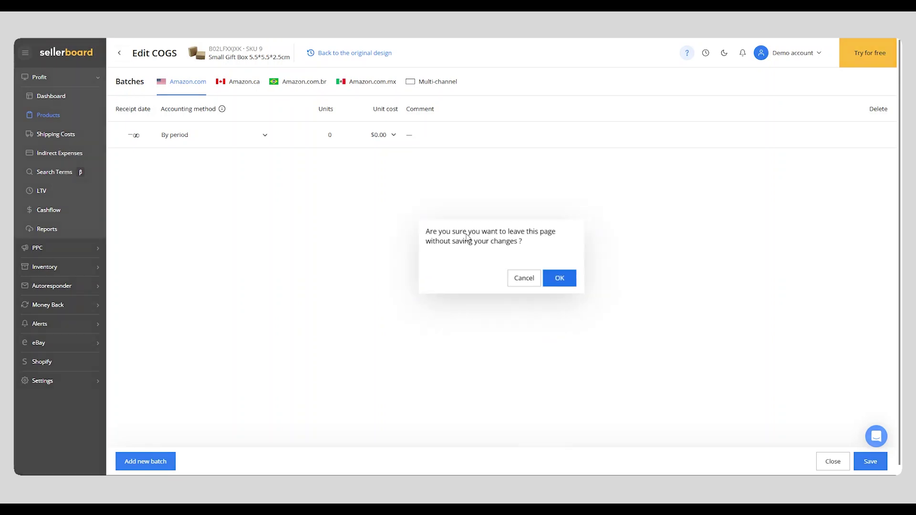
left_click(559, 278)
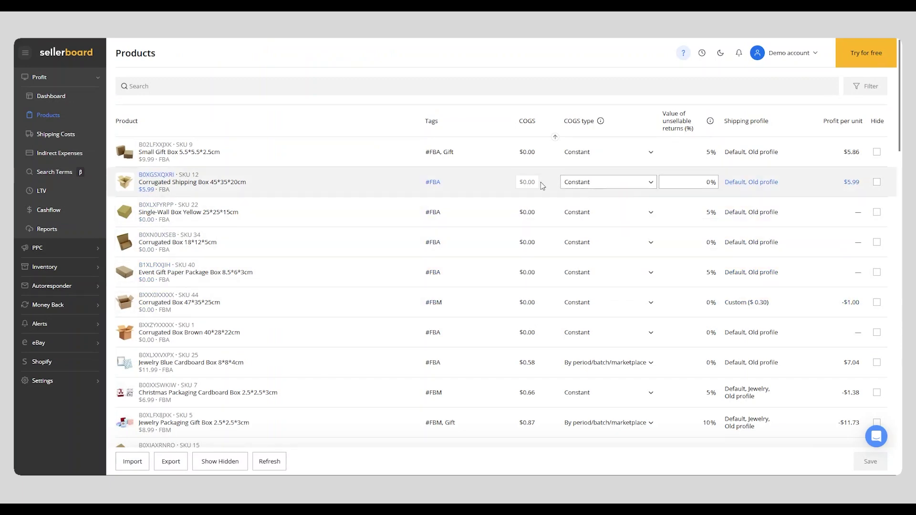
Step: Sort the products by descending COGS and check the new batch form for Jewelry Packaging Gift Box 2.5*2.5*3cm (SKU 2)
left_click(539, 124)
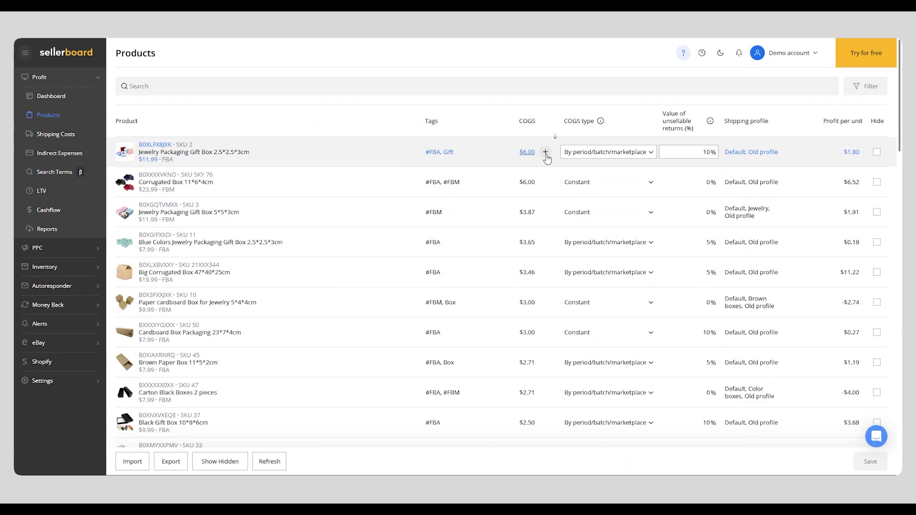
left_click(545, 153)
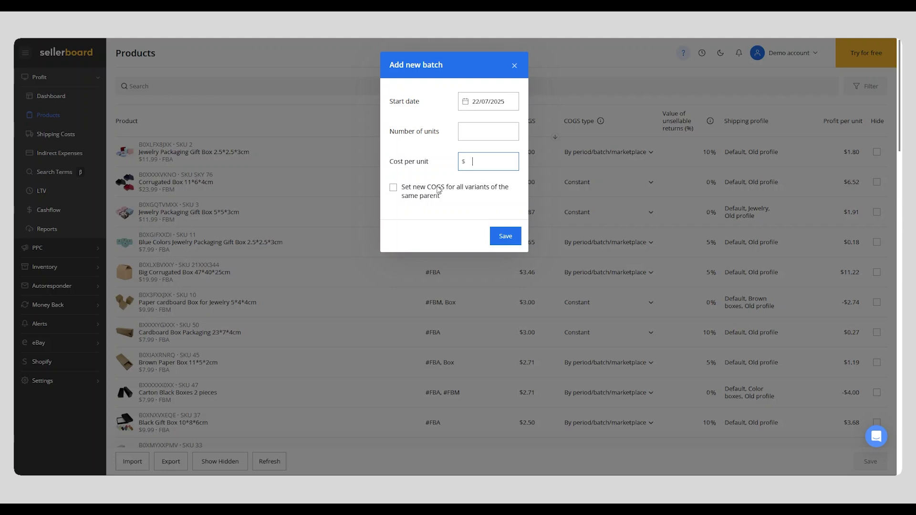
left_click(514, 67)
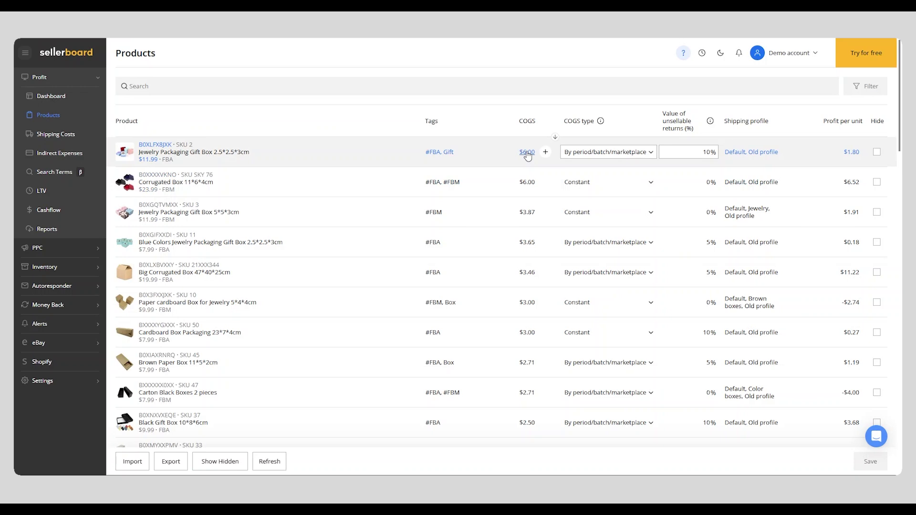
Step: Open the COGS editor for Small Gift Box 5.5*5.5*2.5cm and review the accounting methods available for its Amazon.com batch
left_click(527, 153)
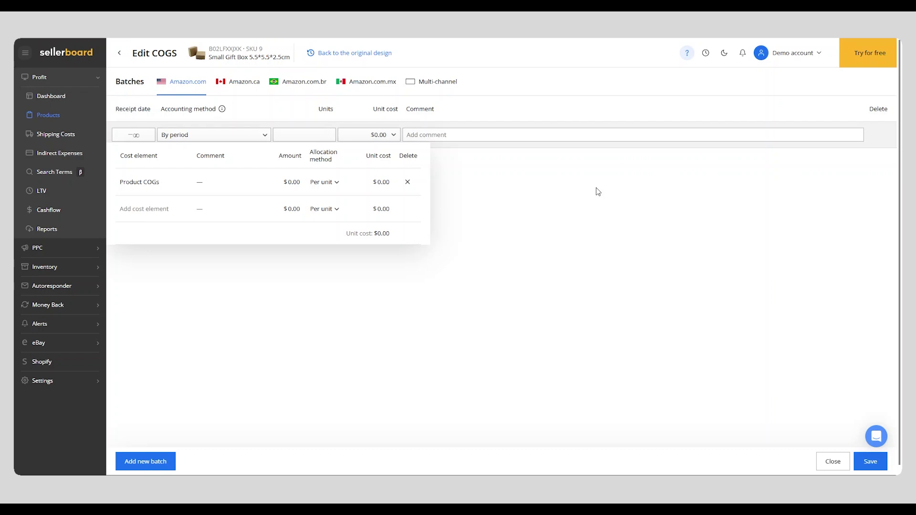
left_click(264, 135)
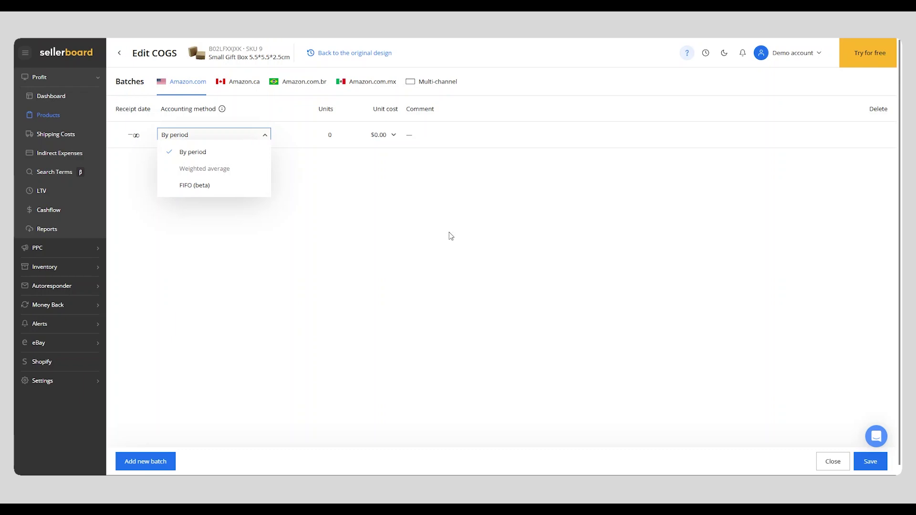
left_click(324, 172)
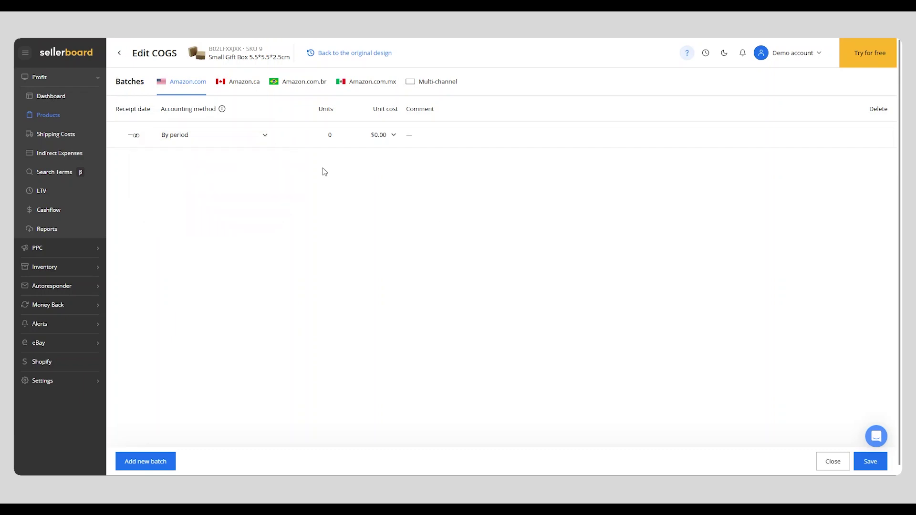
left_click(225, 137)
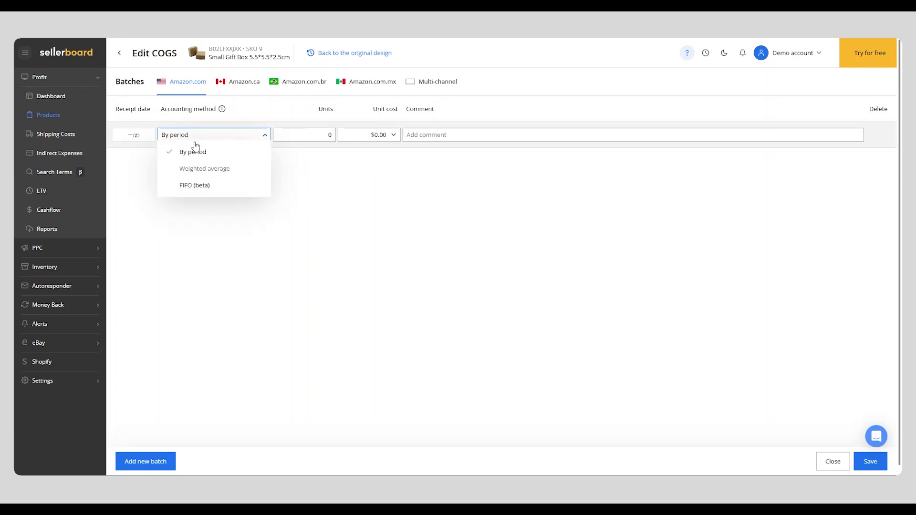
Step: Set the unit cost of the existing By period batch to $1.00
left_click(367, 135)
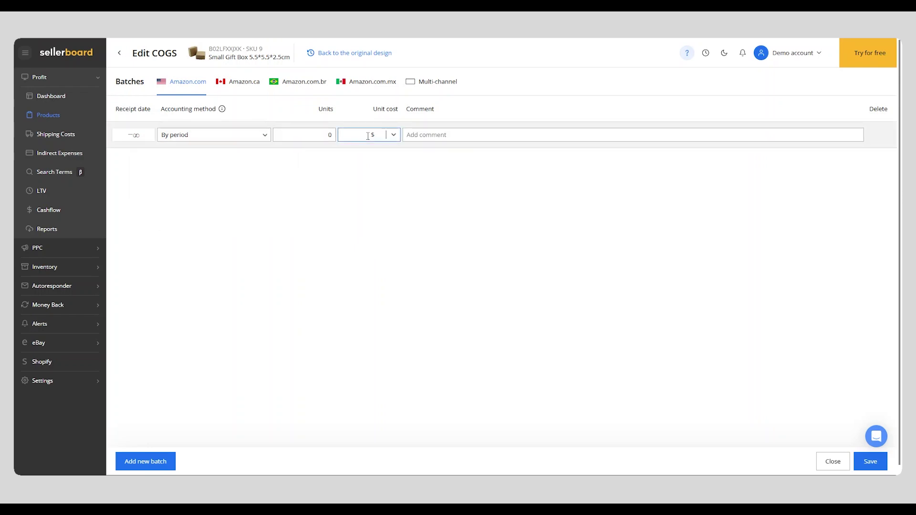
type("1")
left_click(369, 176)
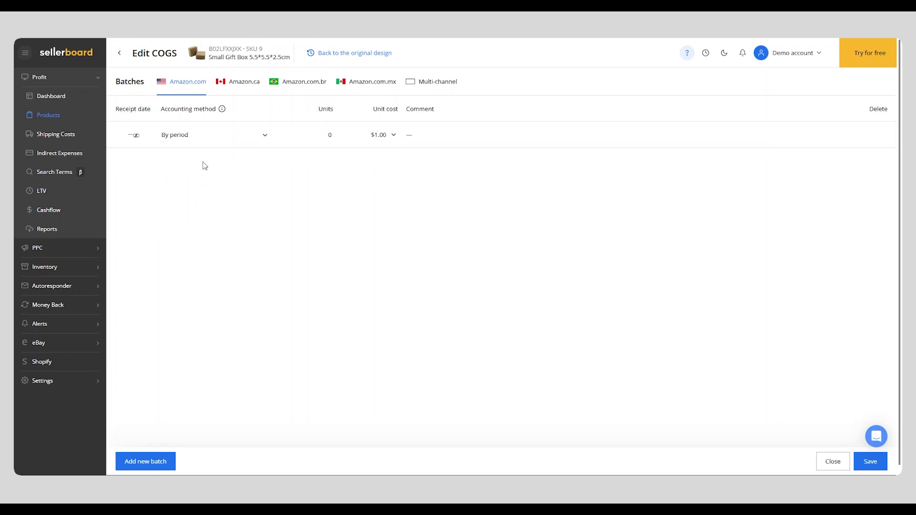
Step: Add a new By period batch with receipt date 22/07/2025 and a unit cost of $0.50
mouse_move(135, 137)
left_click(136, 463)
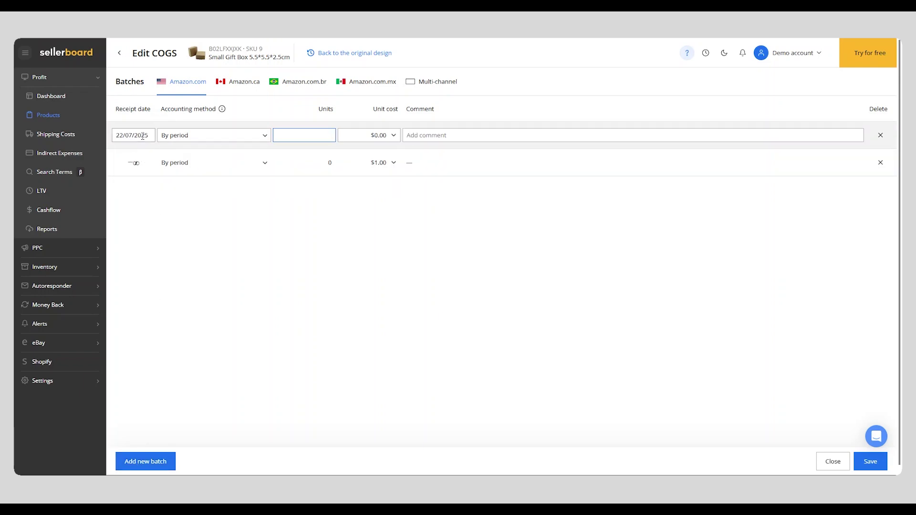
left_click(374, 136)
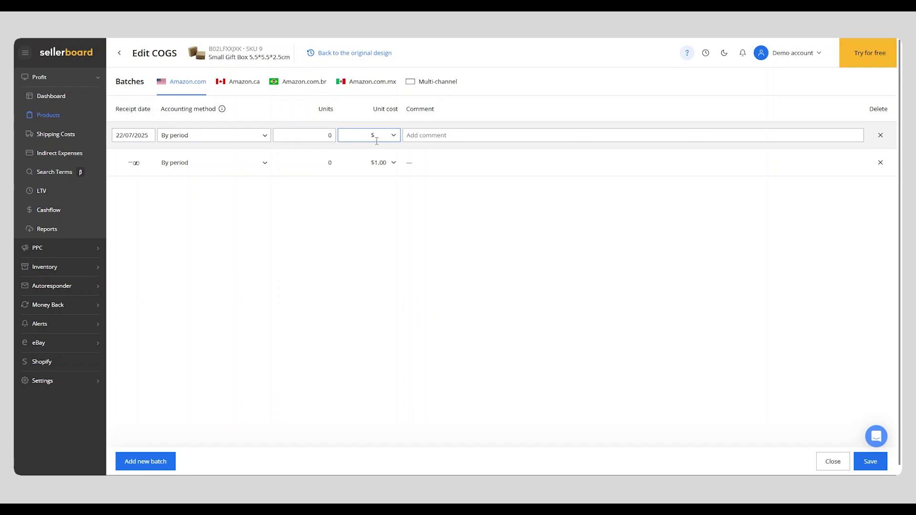
type("0.5")
left_click(296, 225)
left_click(131, 174)
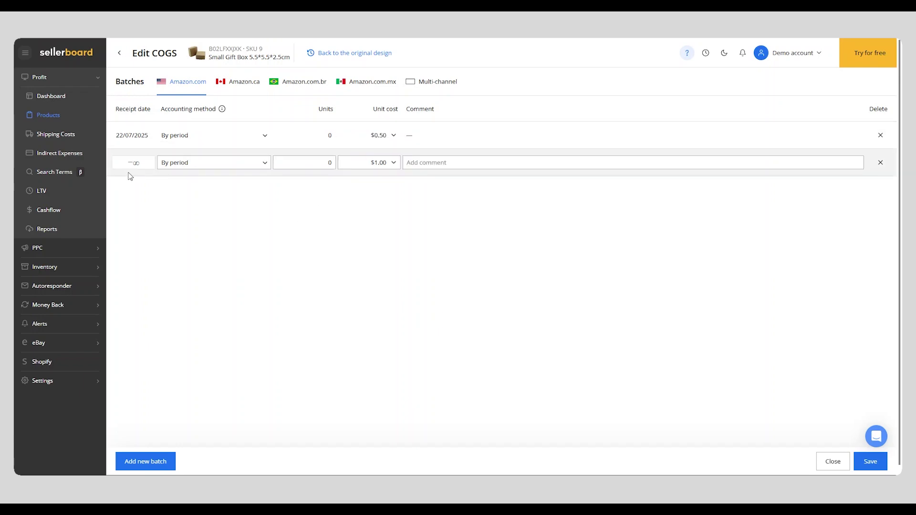
left_click(130, 137)
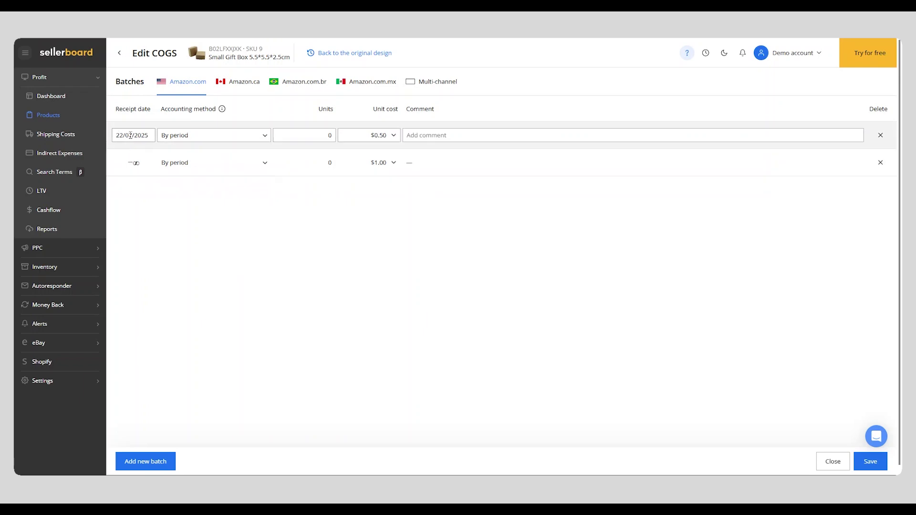
left_click(179, 168)
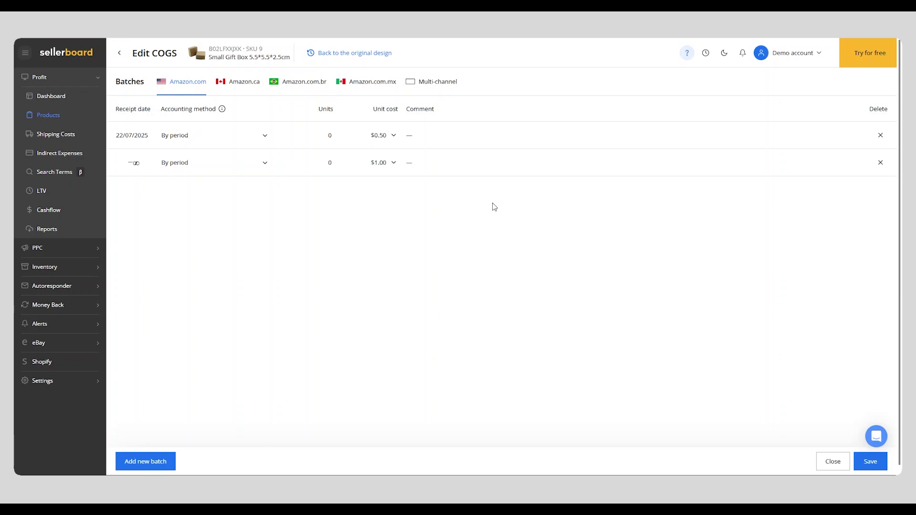
Step: Set the $0.50 batch to the Weighted average accounting method with 200 units and receipt date 21/07/2025
left_click(261, 137)
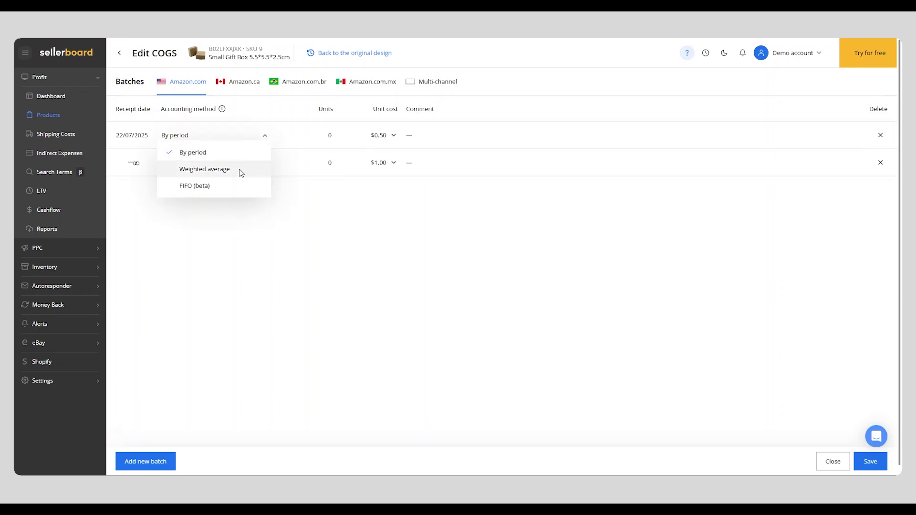
left_click(240, 169)
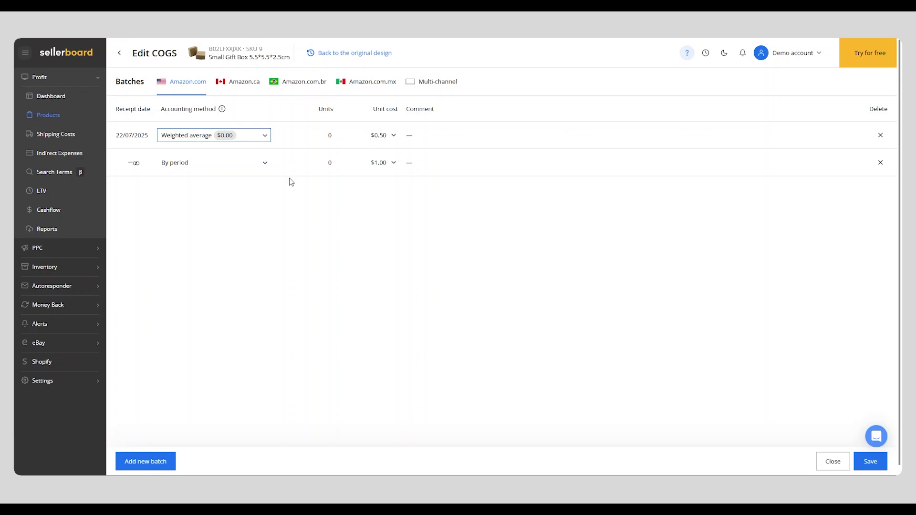
left_click(327, 131)
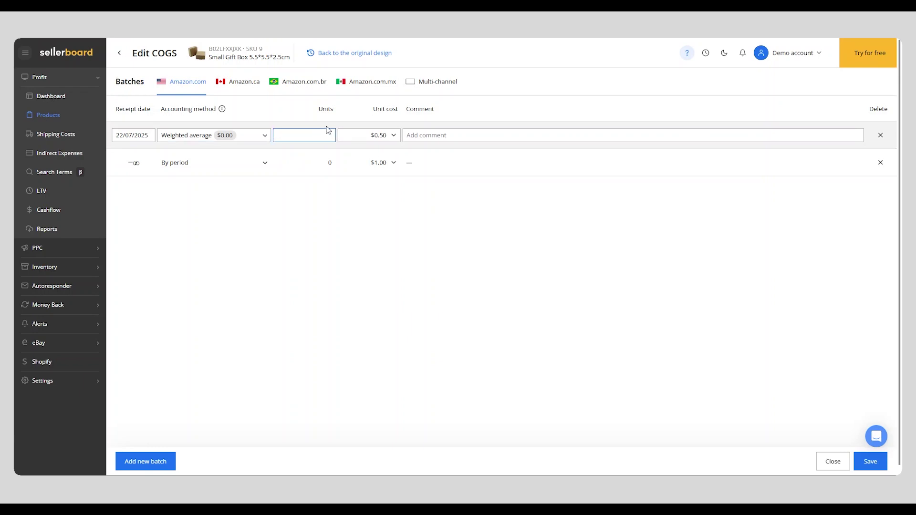
type("200")
left_click(343, 209)
left_click(328, 162)
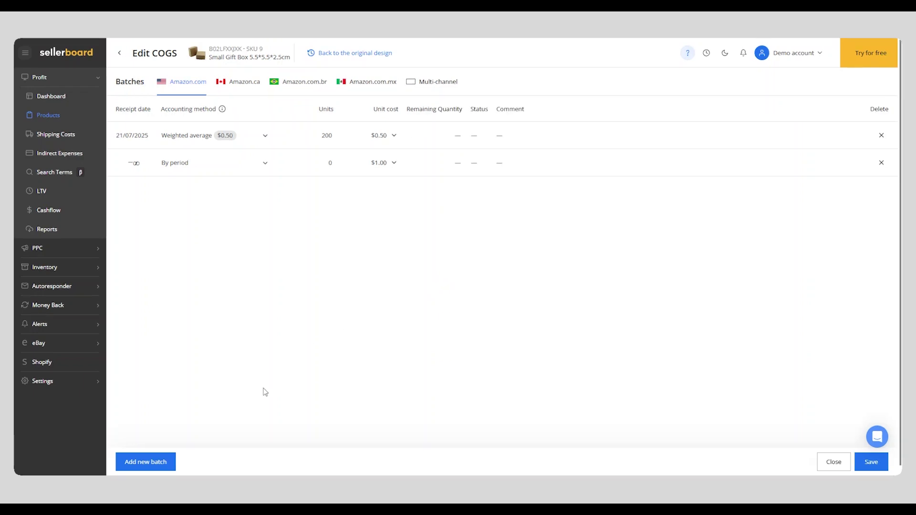
Step: Add another batch dated 22/07/2025 using the FIFO (beta) accounting method with 150 units
left_click(153, 462)
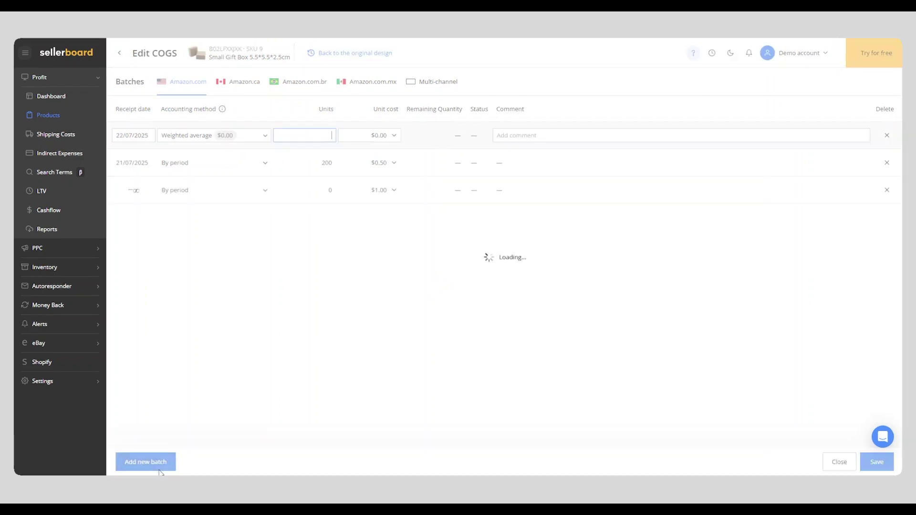
left_click(263, 137)
left_click(211, 187)
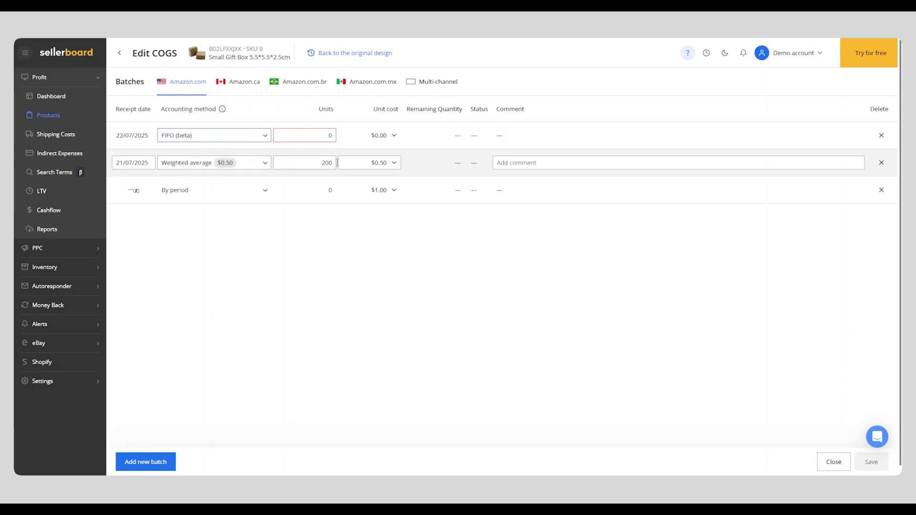
left_click(325, 137)
key("BackSpace")
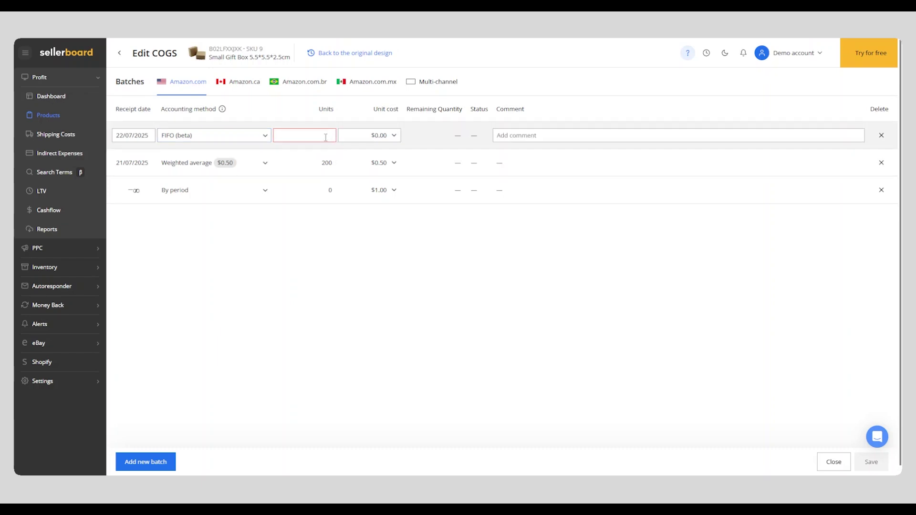
type("150")
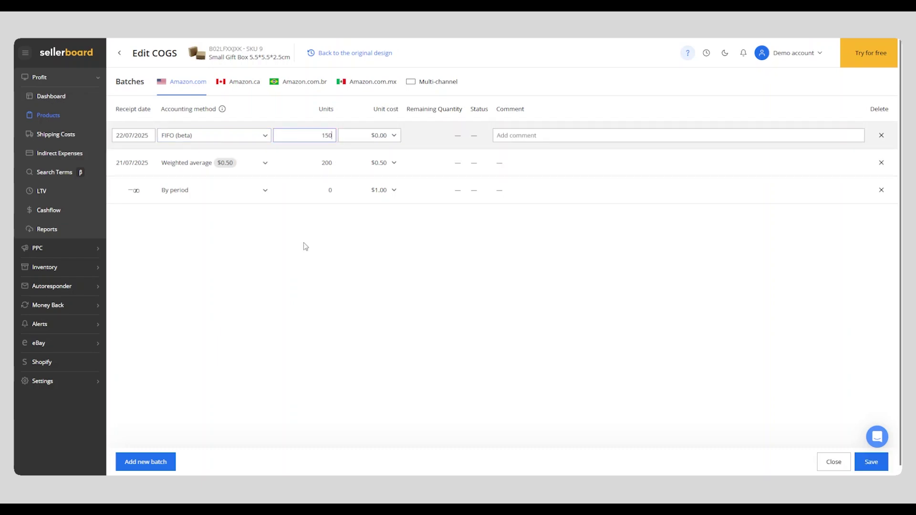
left_click(303, 243)
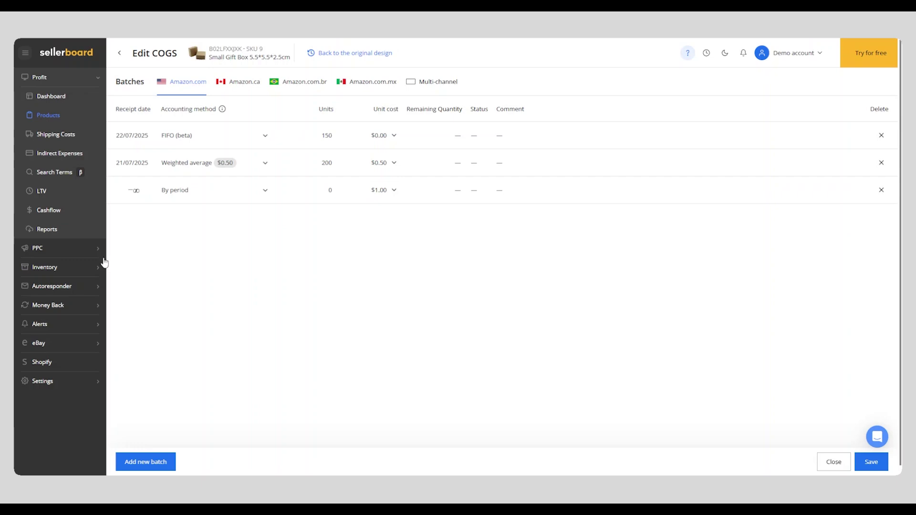
Step: Reveal the pages available in the Inventory section
left_click(75, 264)
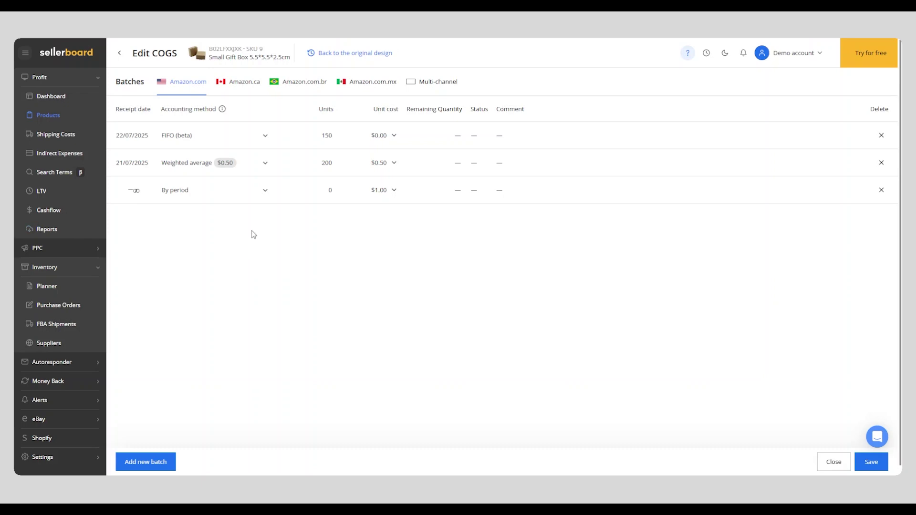
Step: Set the unit cost of the 150-unit FIFO (beta) batch to $0.50
left_click(228, 142)
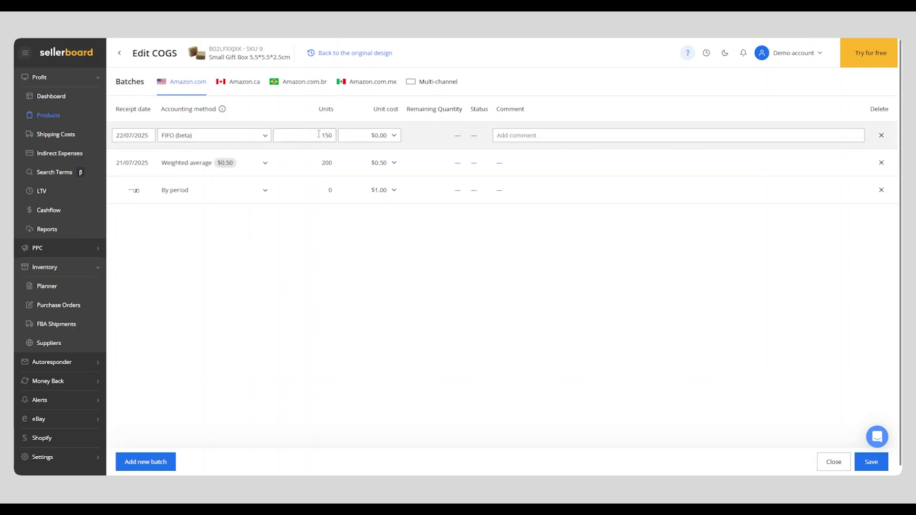
left_click(368, 136)
type("0.5")
left_click(391, 240)
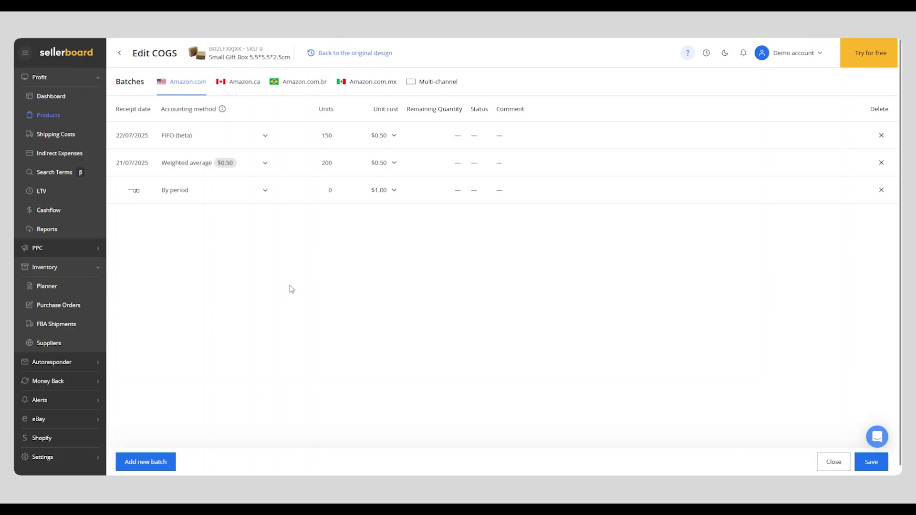
Step: Add another FIFO (beta) batch dated 22/07/2025 with 200 units and a unit cost of $1.00
left_click(146, 462)
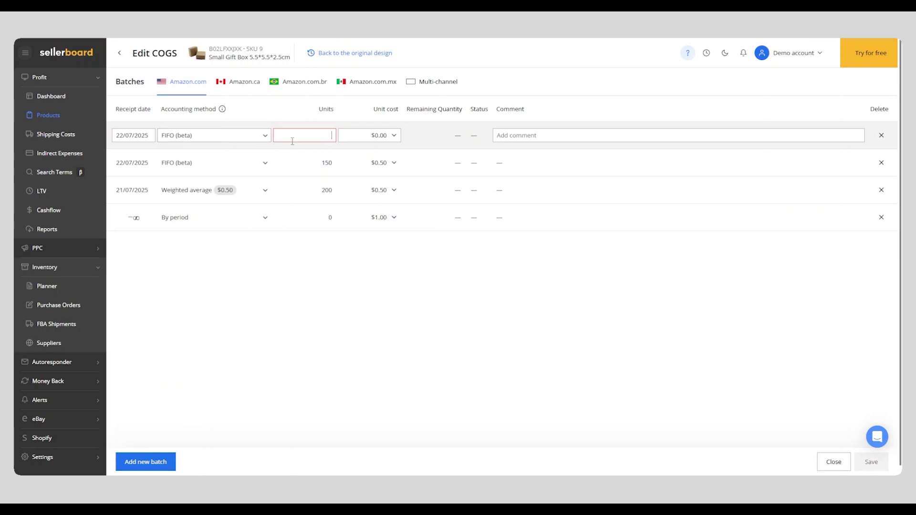
type("200")
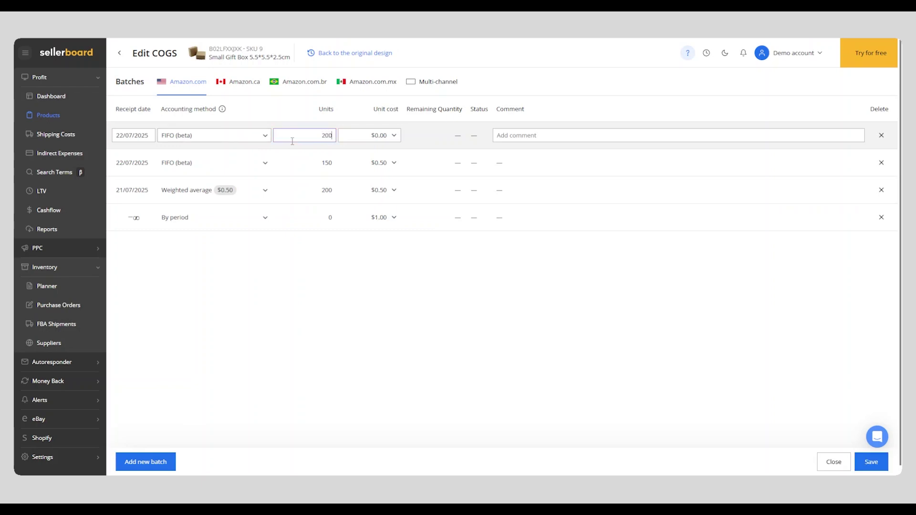
left_click(381, 137)
type("1")
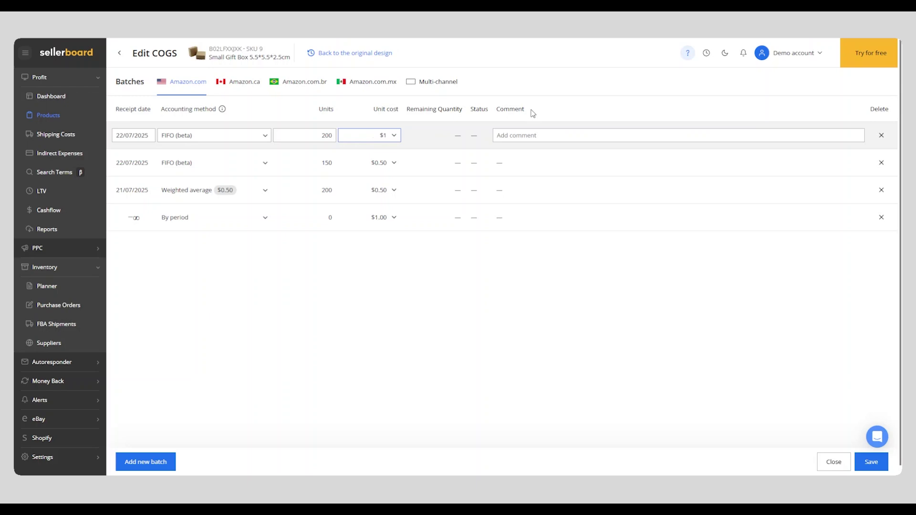
left_click(478, 323)
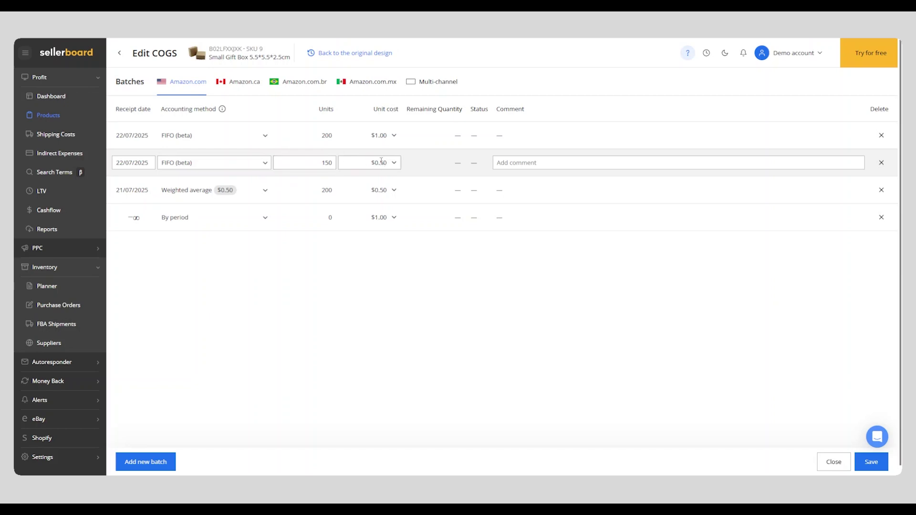
left_click(317, 135)
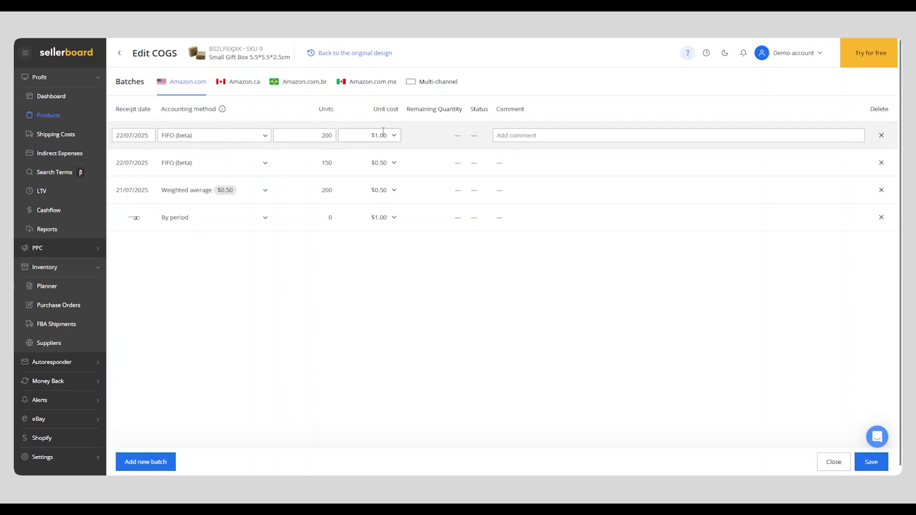
left_click(415, 248)
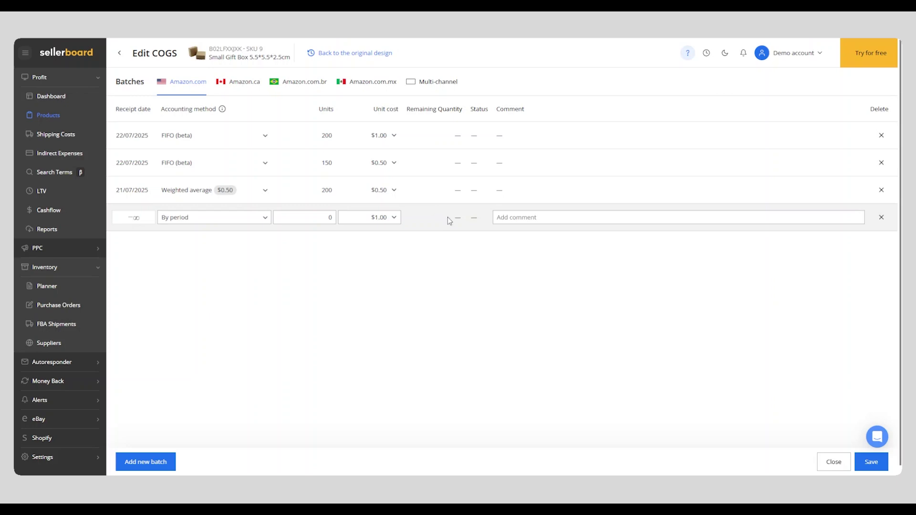
Step: Save the product's batches and check the status explanations of the two FIFO (beta) batches
left_click(870, 462)
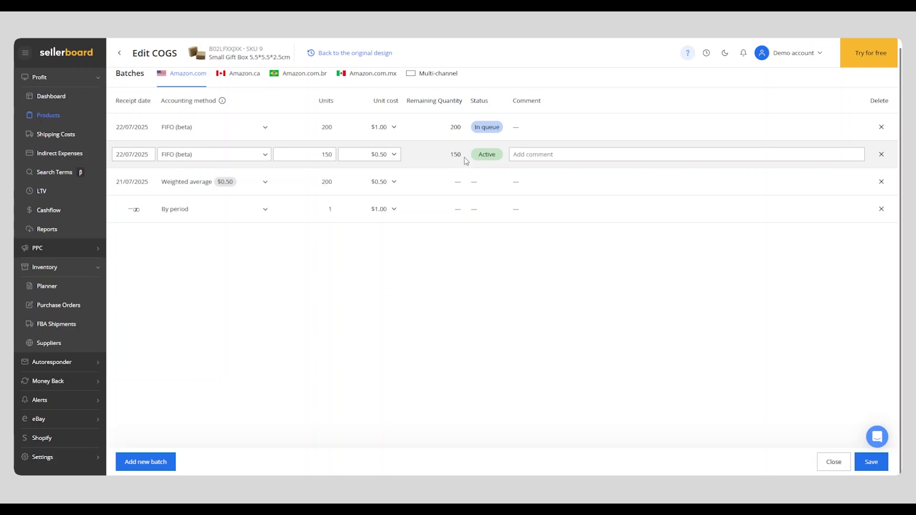
mouse_move(476, 159)
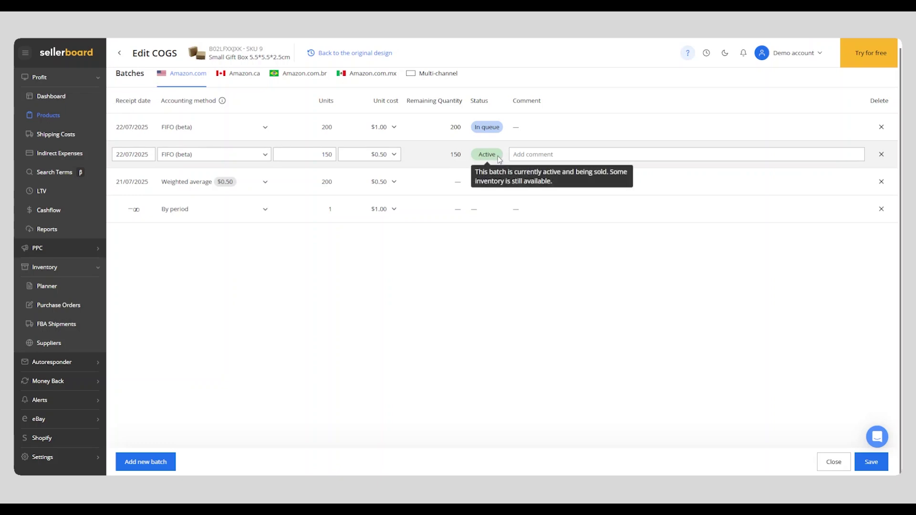
mouse_move(484, 125)
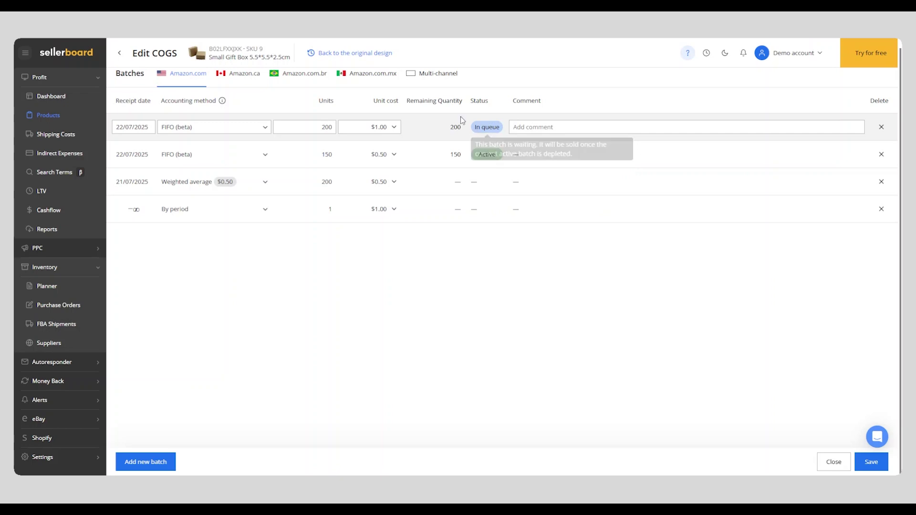